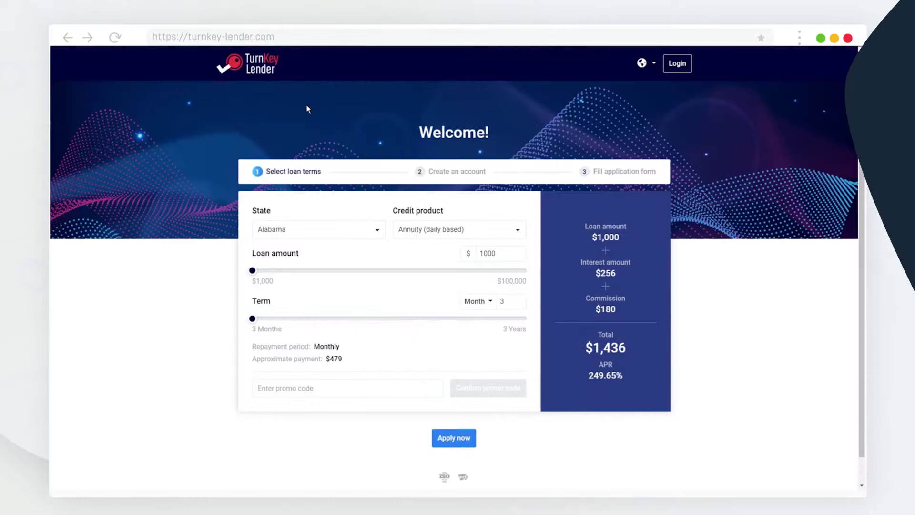
# Step: Choose Texas as the state and Annuity (daily based) as the credit product
pyautogui.click(296, 233)
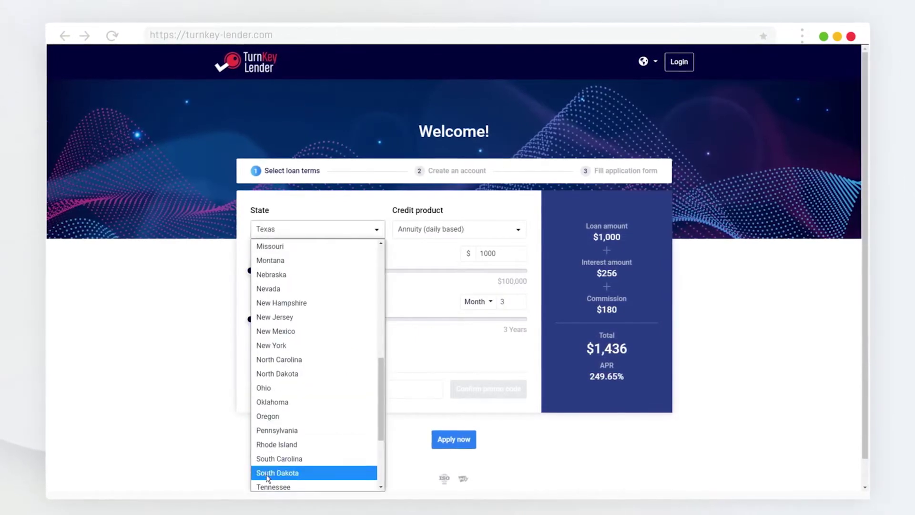
pyautogui.scroll(-1, 279, 451)
pyautogui.click(286, 433)
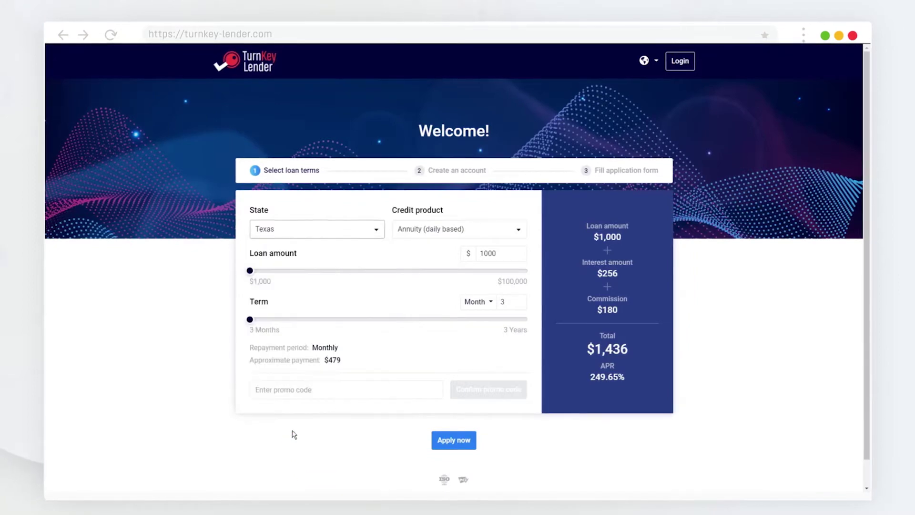
pyautogui.click(429, 230)
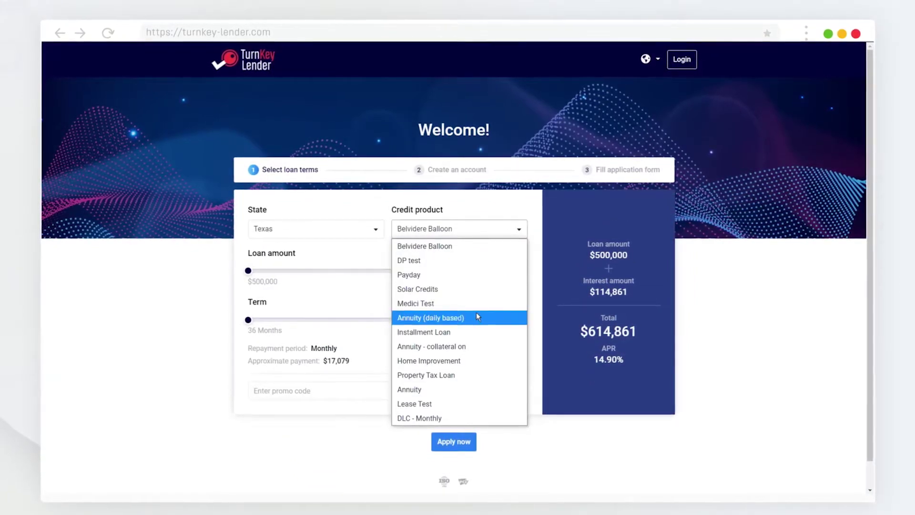
pyautogui.click(489, 319)
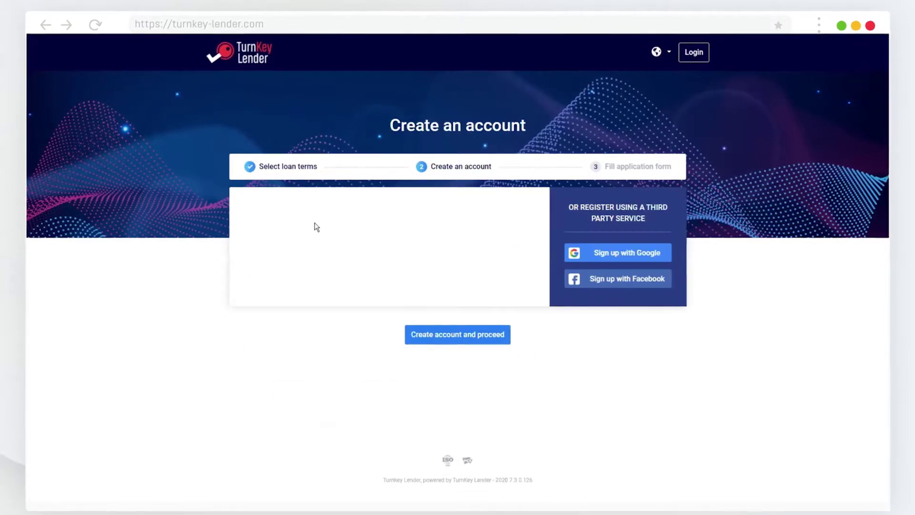
# Step: Create a borrower account with email, matching passwords and the captcha text
pyautogui.click(316, 223)
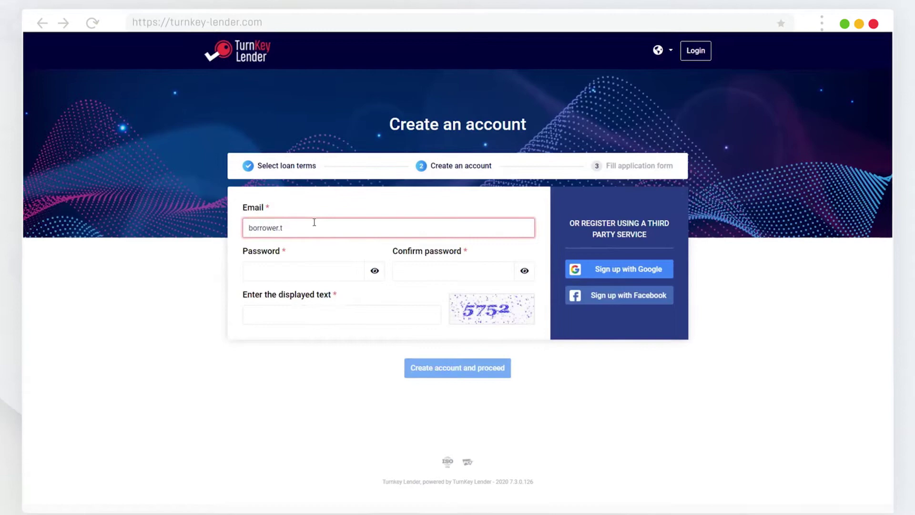
pyautogui.press('Tab')
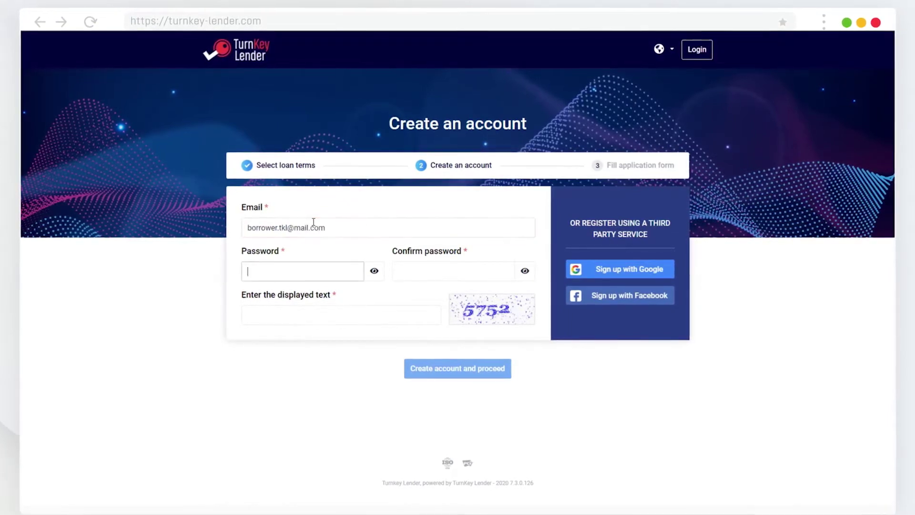
pyautogui.press('Tab')
pyautogui.press('Tab')
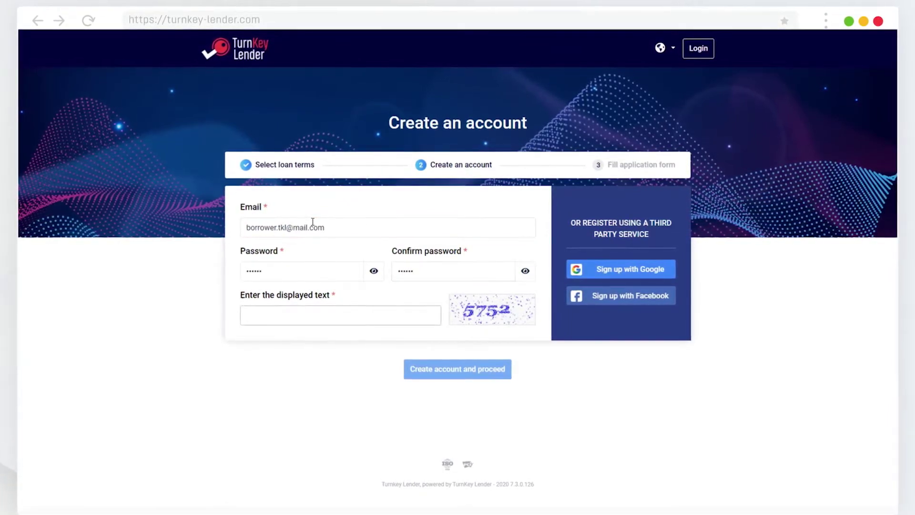
pyautogui.click(457, 369)
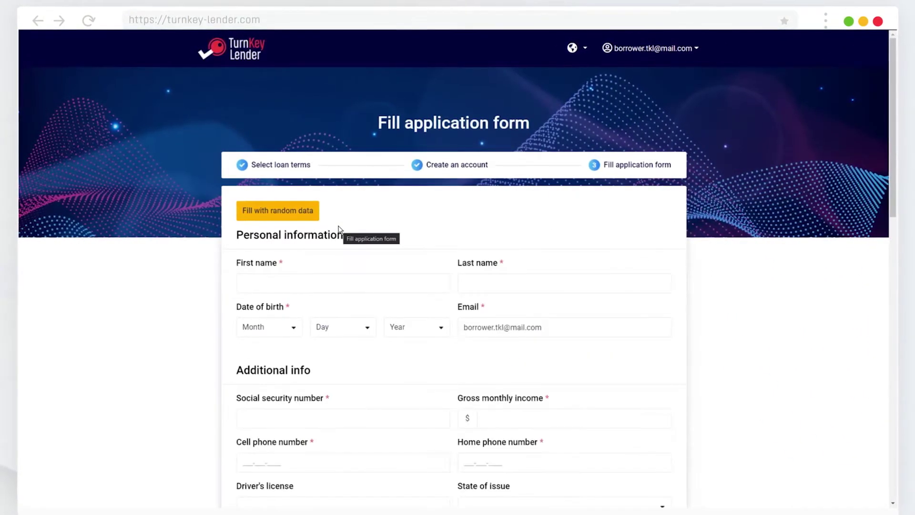
# Step: Autofill the applicant details with random data and upload ADP Paystub.pdf as a document
pyautogui.click(284, 213)
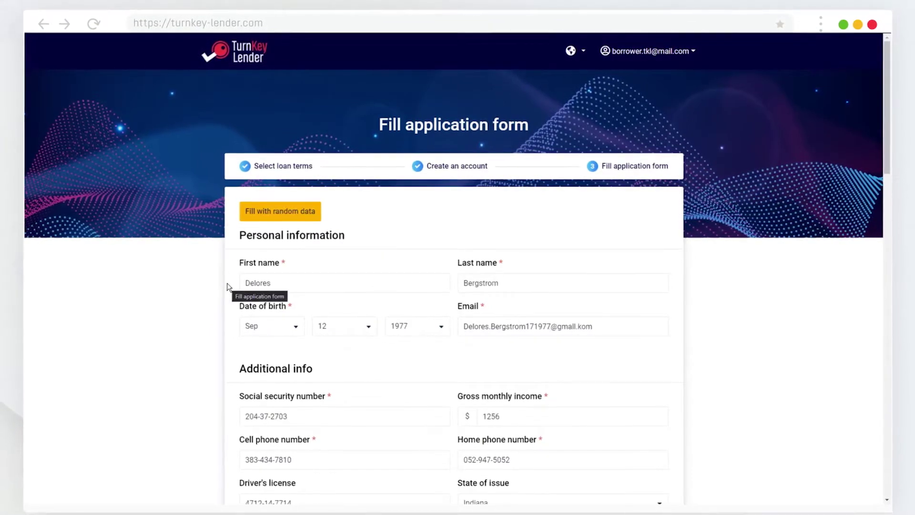
pyautogui.scroll(-4, 227, 287)
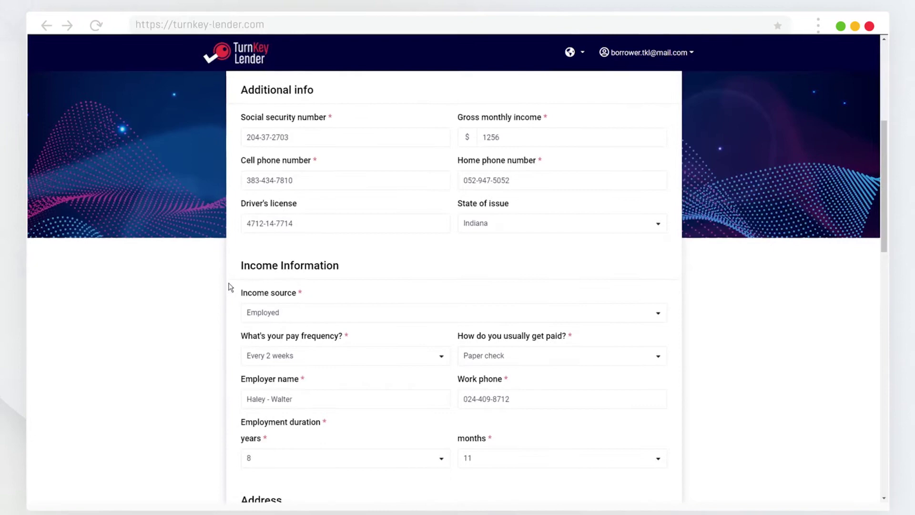
pyautogui.scroll(-3, 332, 255)
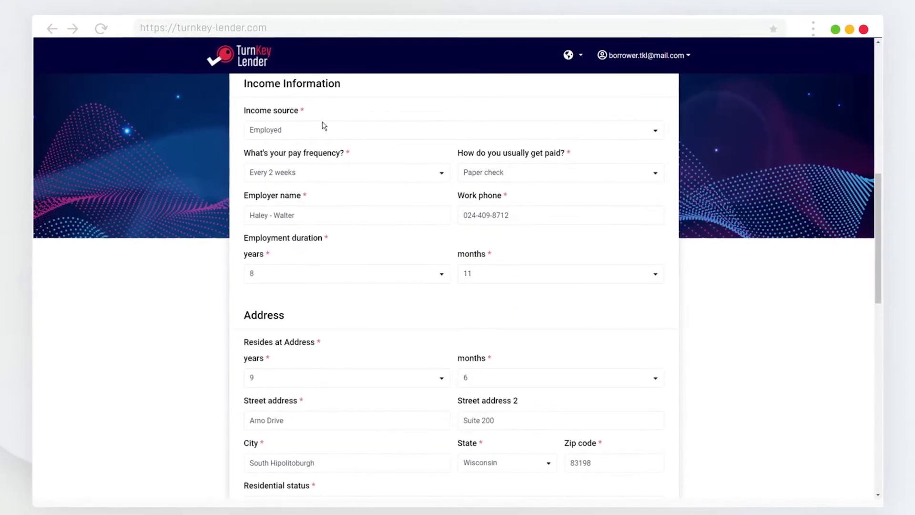
pyautogui.scroll(-2, 328, 186)
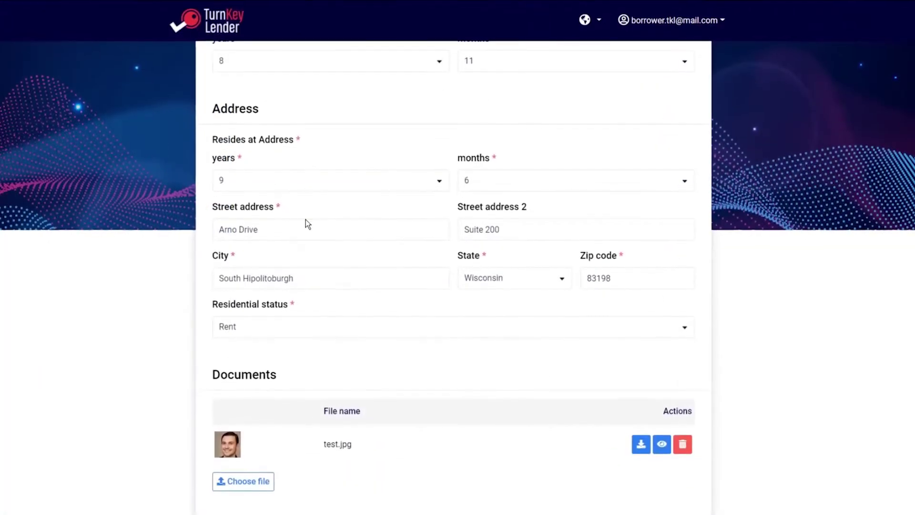
pyautogui.scroll(-3, 295, 282)
pyautogui.scroll(-1, 296, 281)
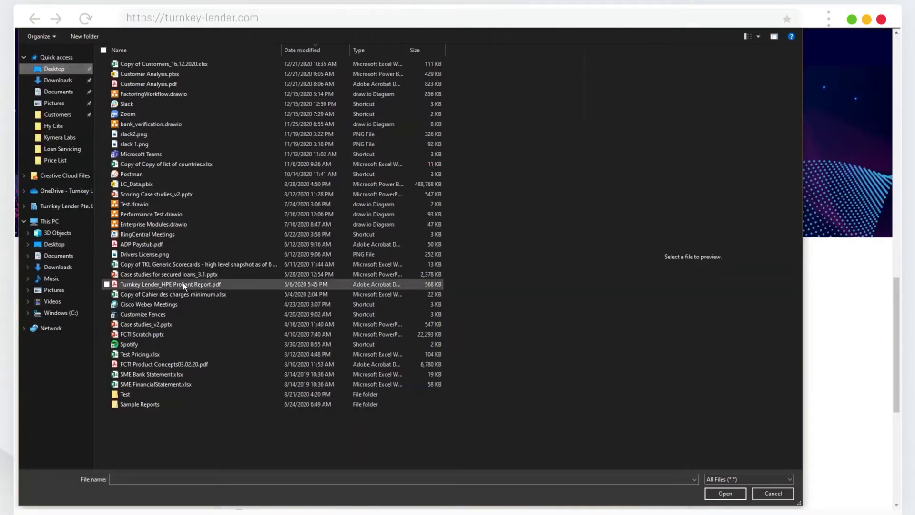
pyautogui.click(172, 244)
pyautogui.doubleClick(172, 244)
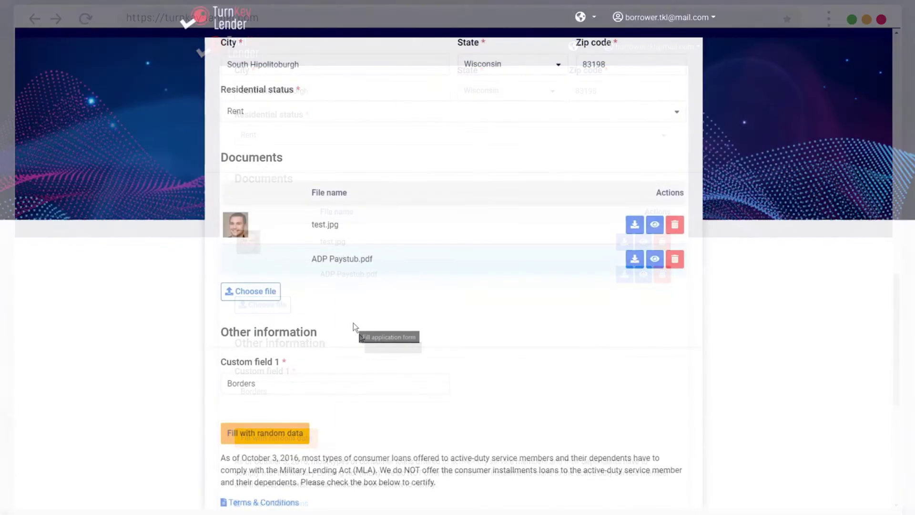
pyautogui.scroll(-5, 362, 338)
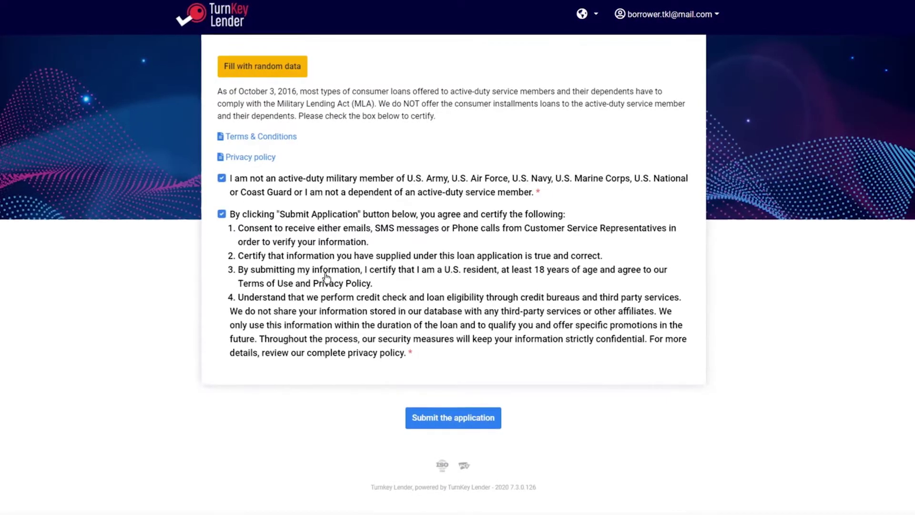
# Step: Submit the certified application for the $30,700, 18-month loan
pyautogui.click(439, 424)
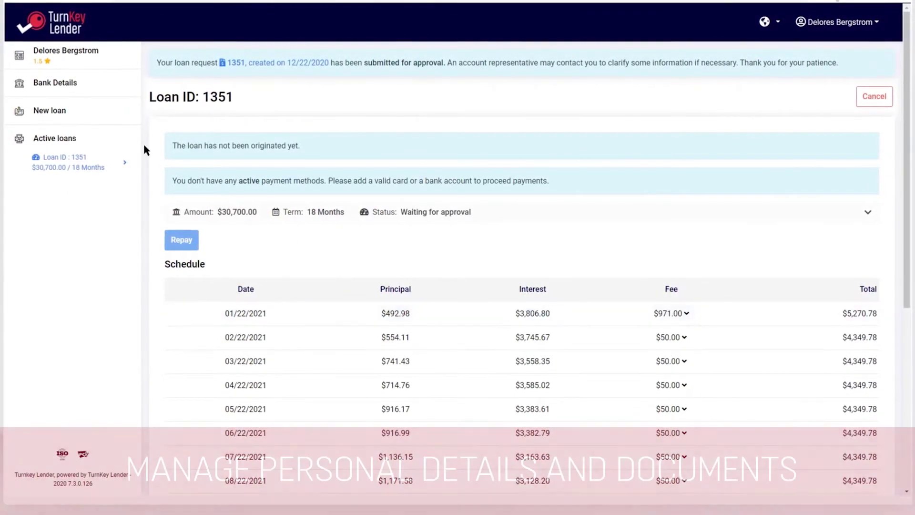
pyautogui.click(74, 63)
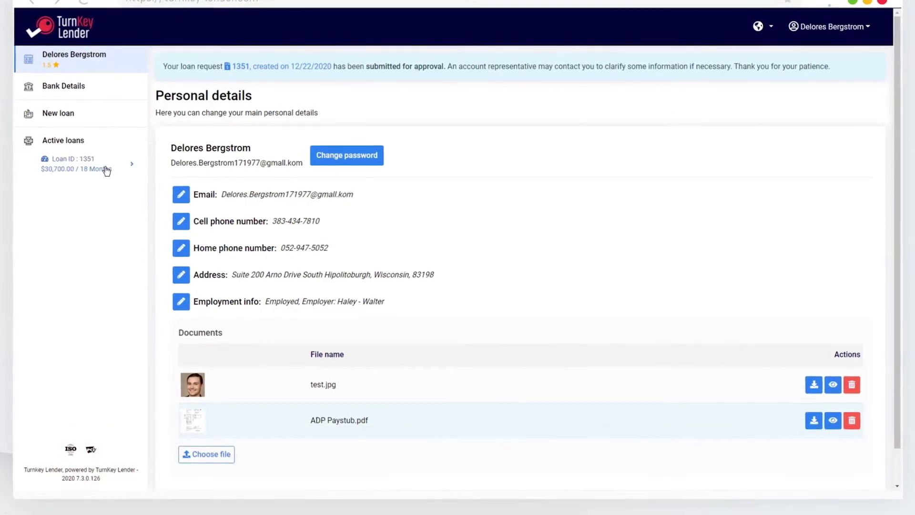
pyautogui.click(106, 170)
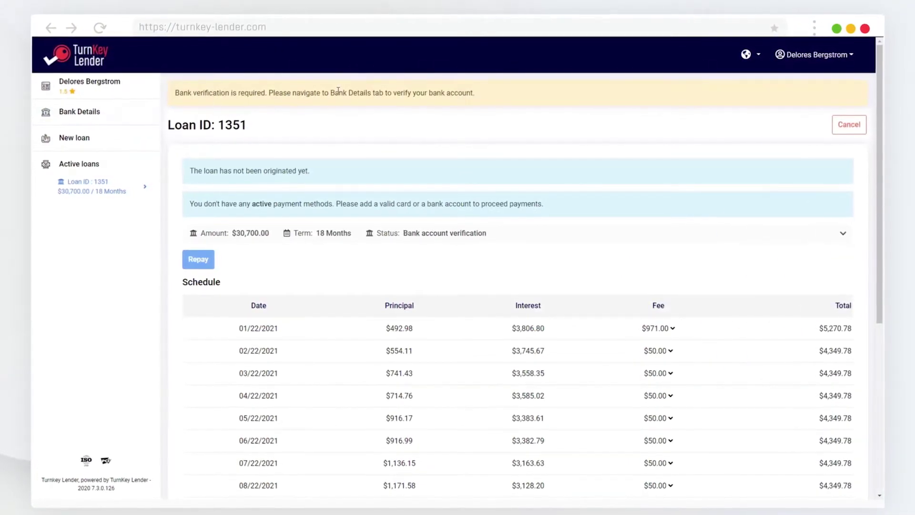
# Step: Link the Citi Plaid Checking account through Plaid using the sandbox credentials
pyautogui.click(98, 118)
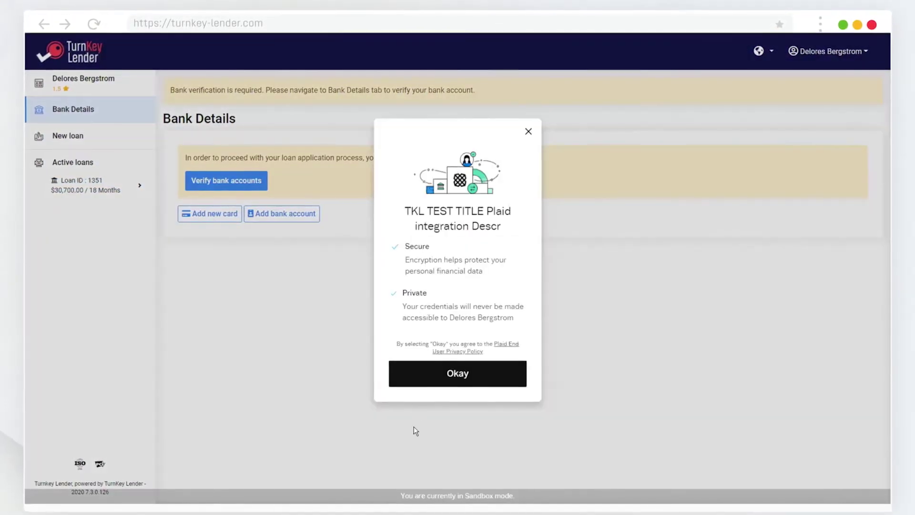
pyautogui.click(445, 377)
pyautogui.click(437, 323)
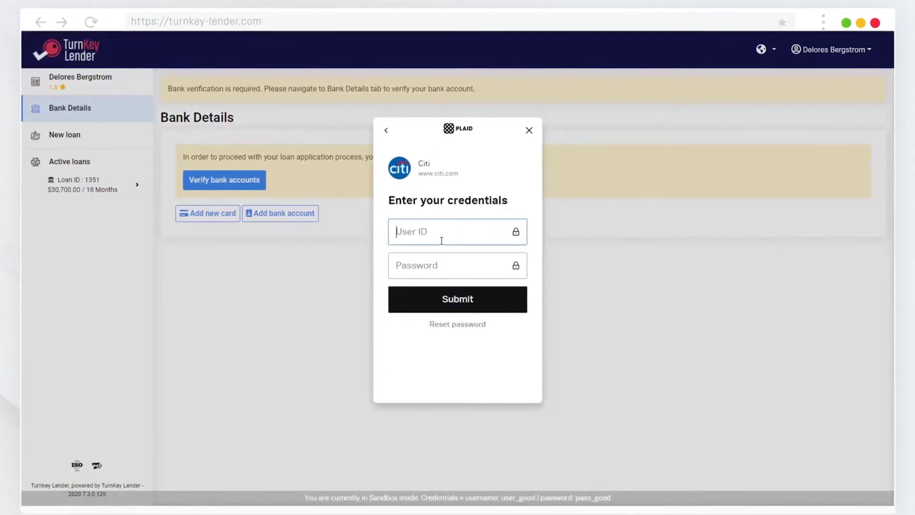
pyautogui.press('Tab')
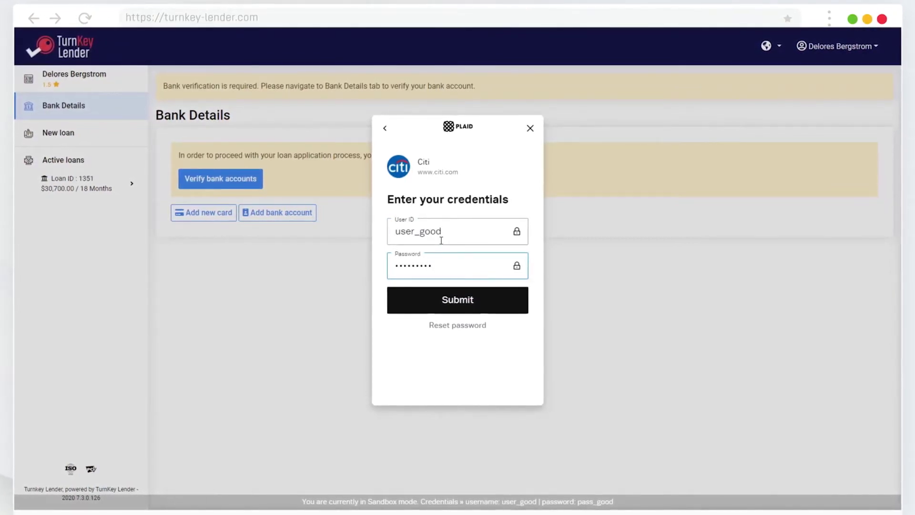
pyautogui.click(431, 309)
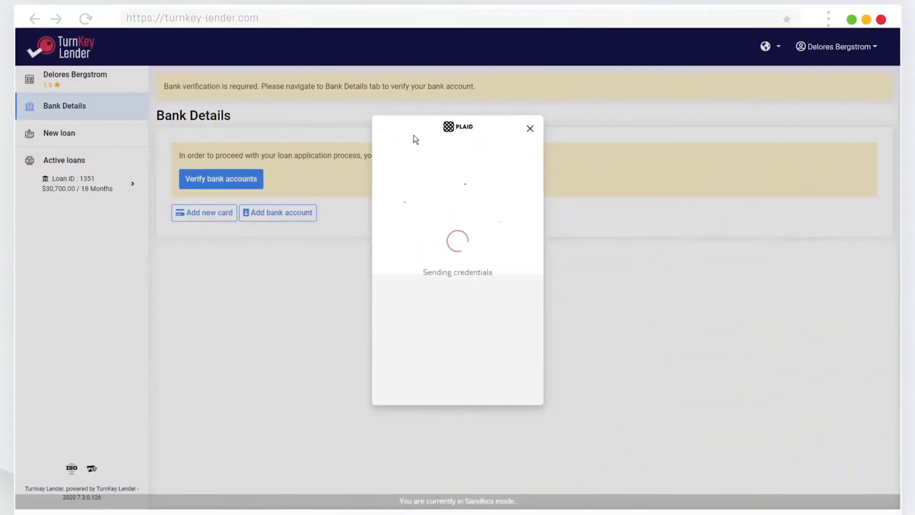
pyautogui.click(392, 238)
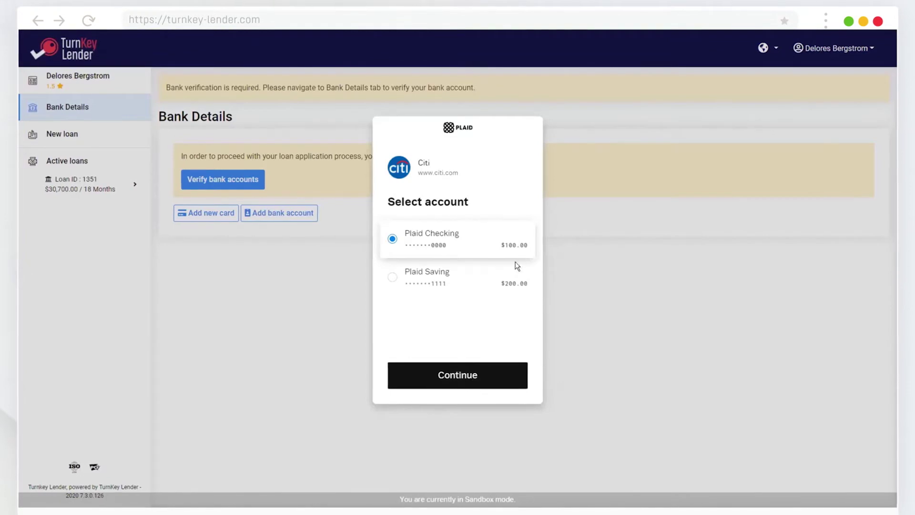
pyautogui.click(455, 381)
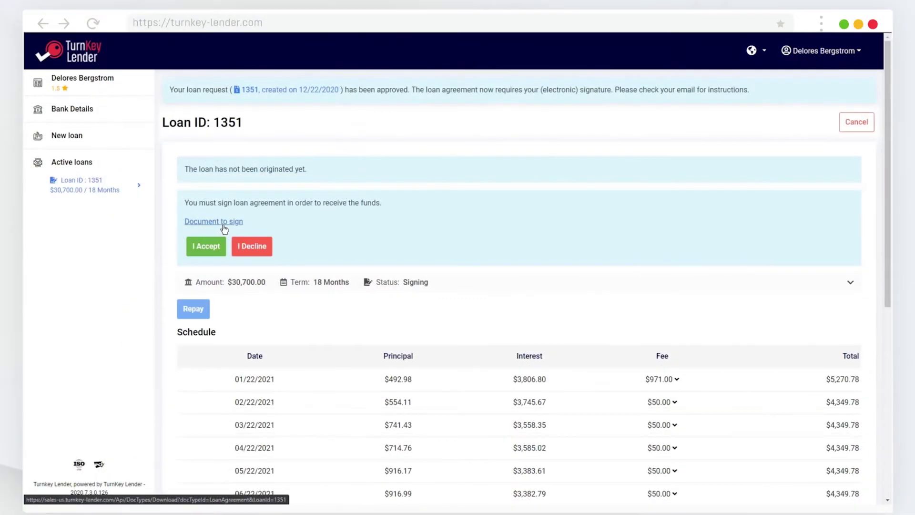
# Step: Download the loan 1351 agreement from 'Document to sign'
pyautogui.click(223, 226)
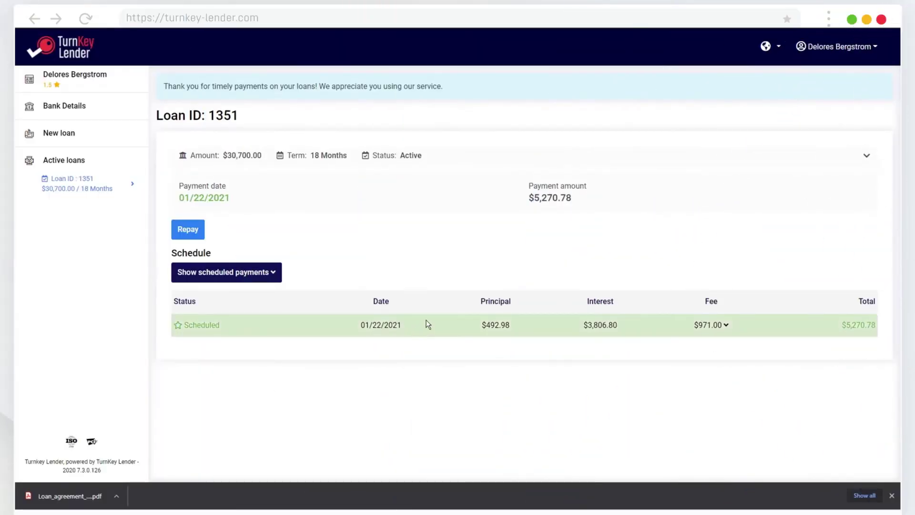
# Step: Expand and collapse the first installment's fee breakdown, then start a repayment on loan 1351
pyautogui.click(722, 326)
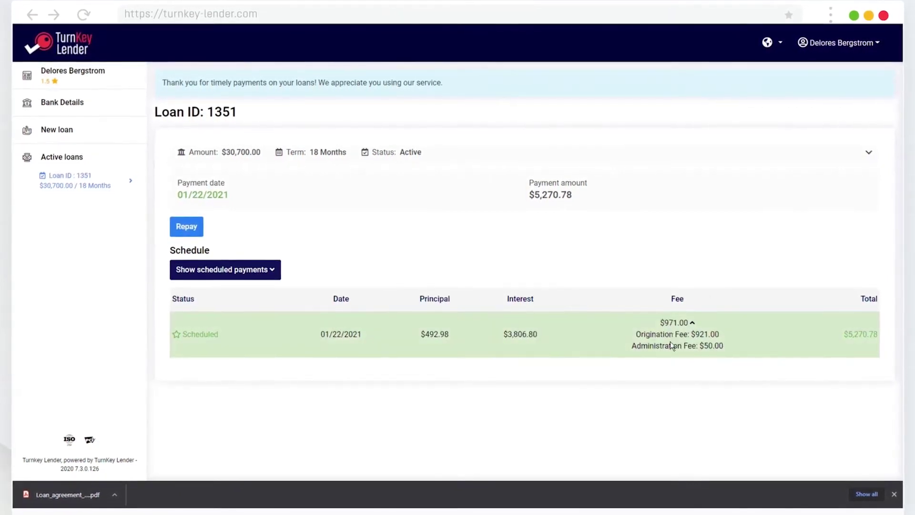
pyautogui.click(696, 323)
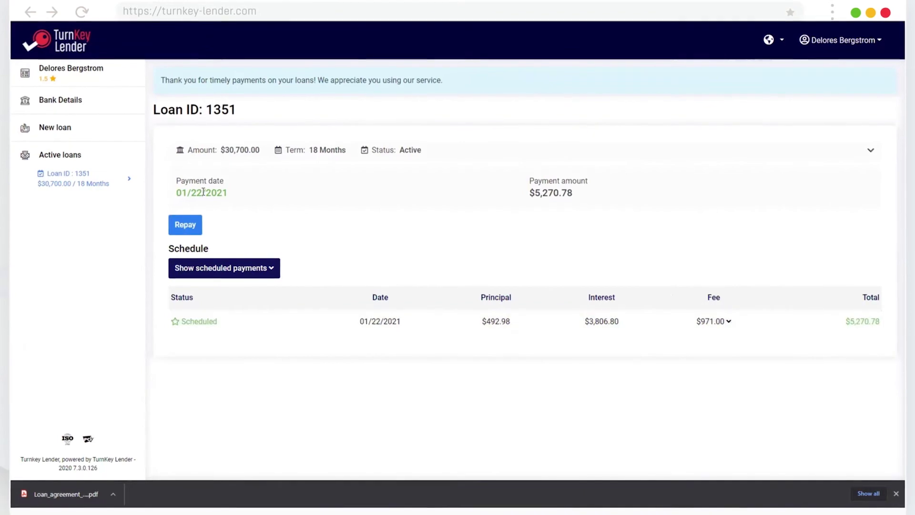
pyautogui.click(185, 224)
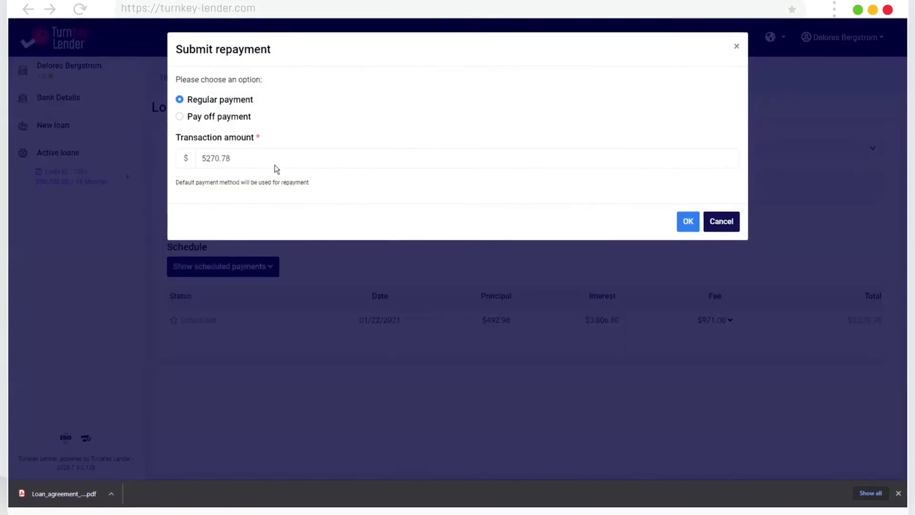
# Step: Pay the $5,270.78 regular installment on loan 1351, then go to New loan
pyautogui.click(218, 117)
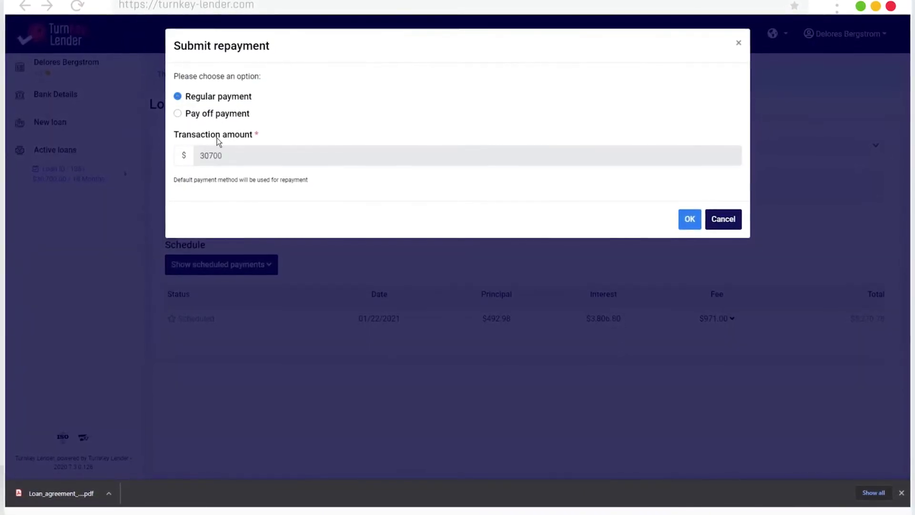
pyautogui.click(216, 96)
pyautogui.click(689, 218)
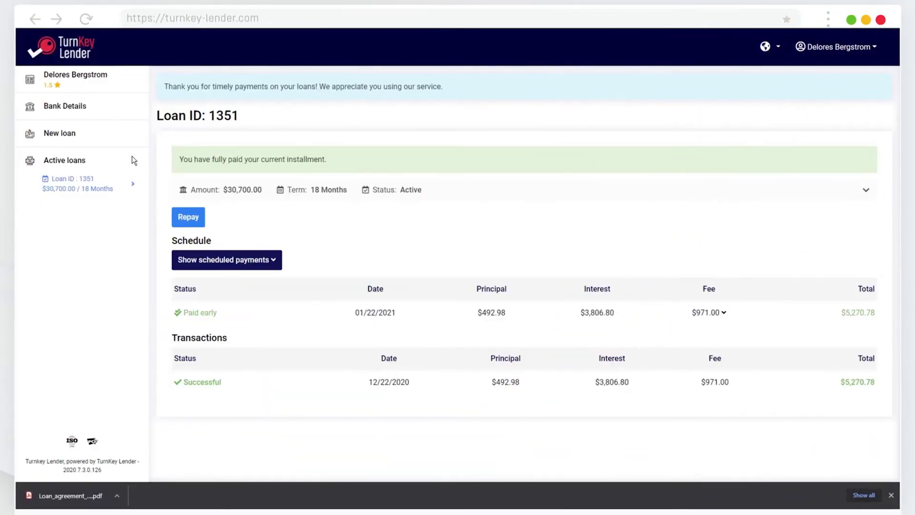
pyautogui.click(83, 142)
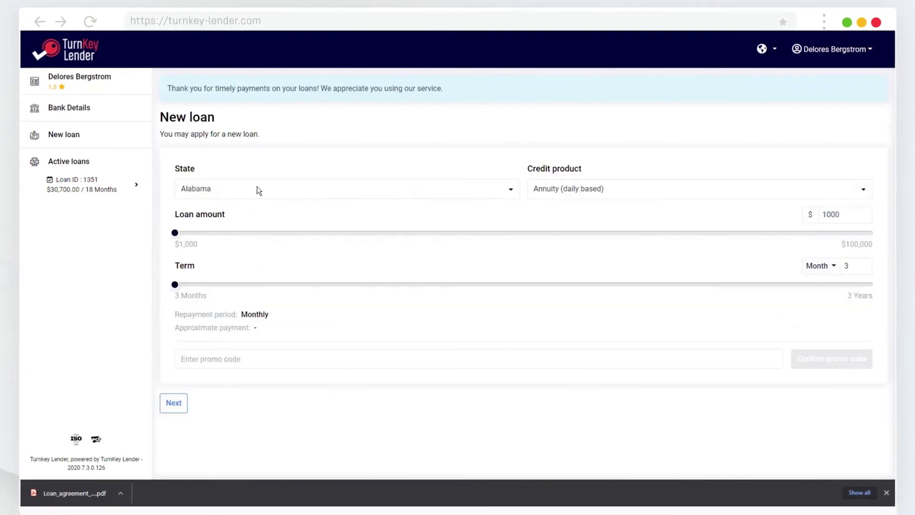
# Step: Request a $501 Texas Installment Loan over 211 months
pyautogui.click(256, 190)
pyautogui.write('tex')
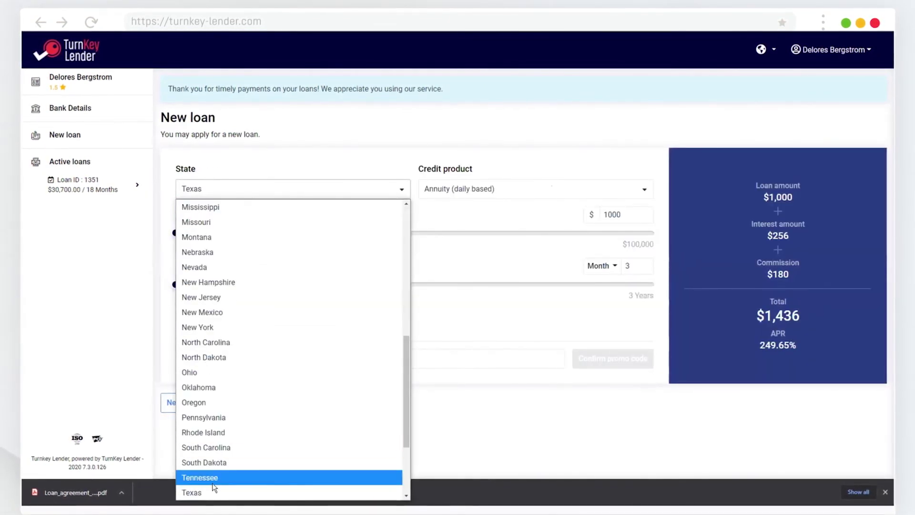
pyautogui.click(212, 492)
pyautogui.click(500, 191)
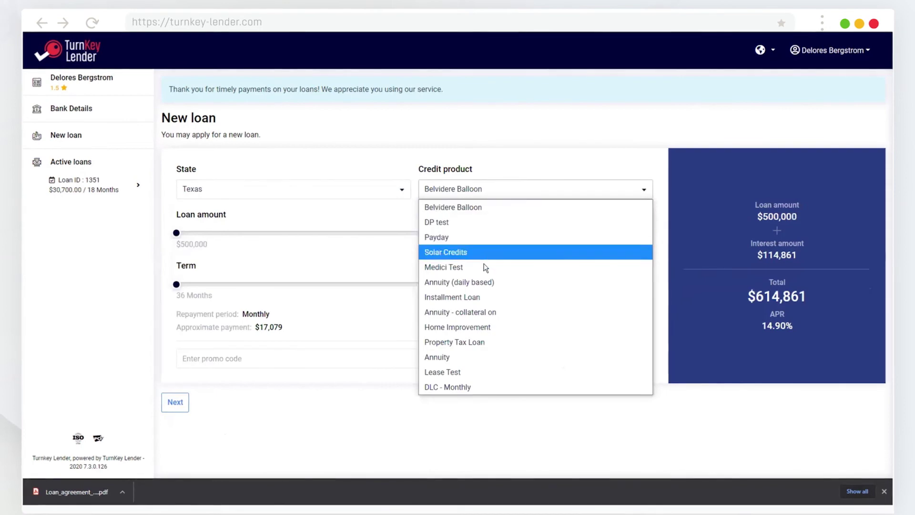
pyautogui.click(485, 298)
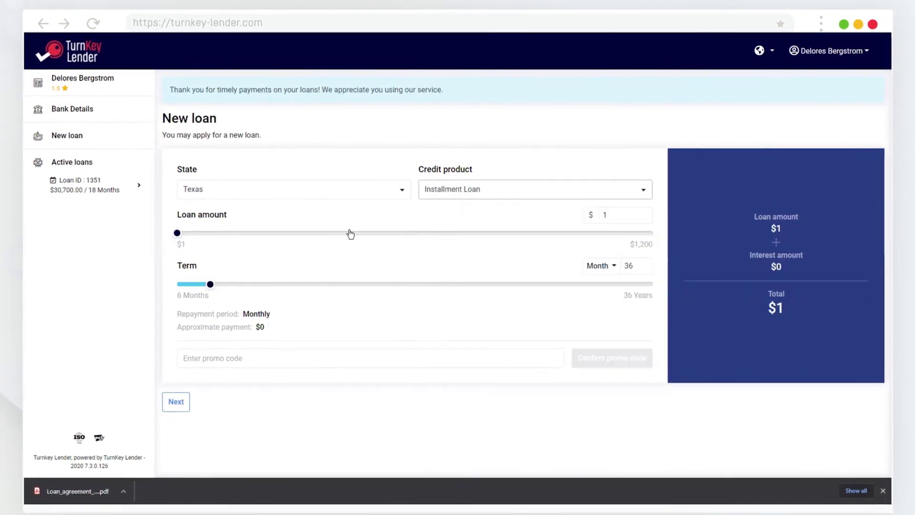
pyautogui.click(378, 234)
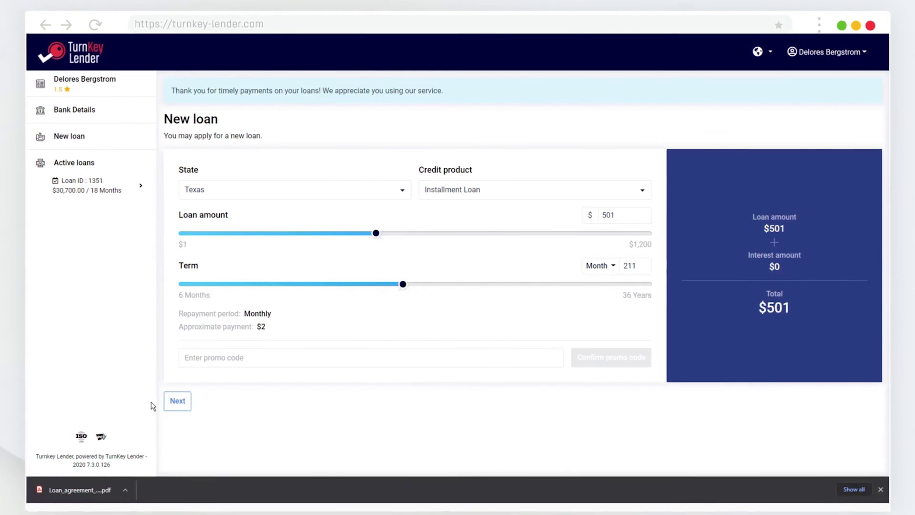
pyautogui.click(167, 402)
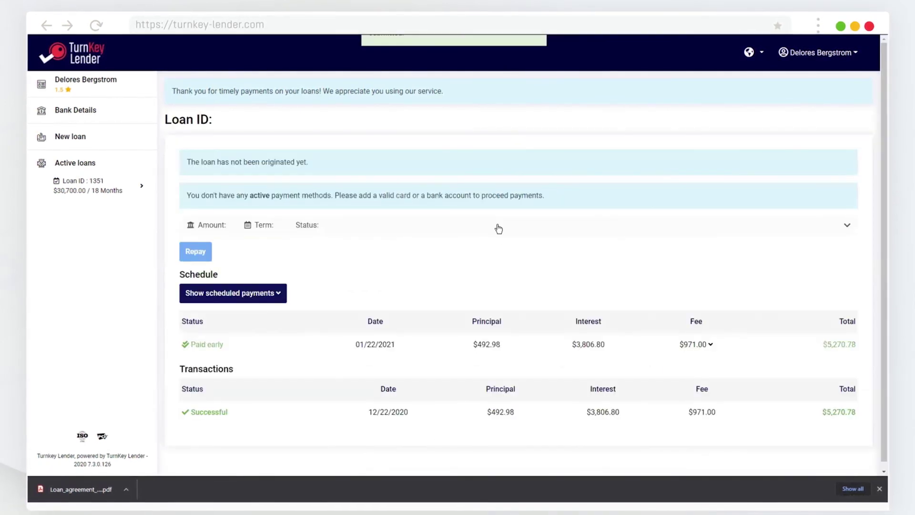